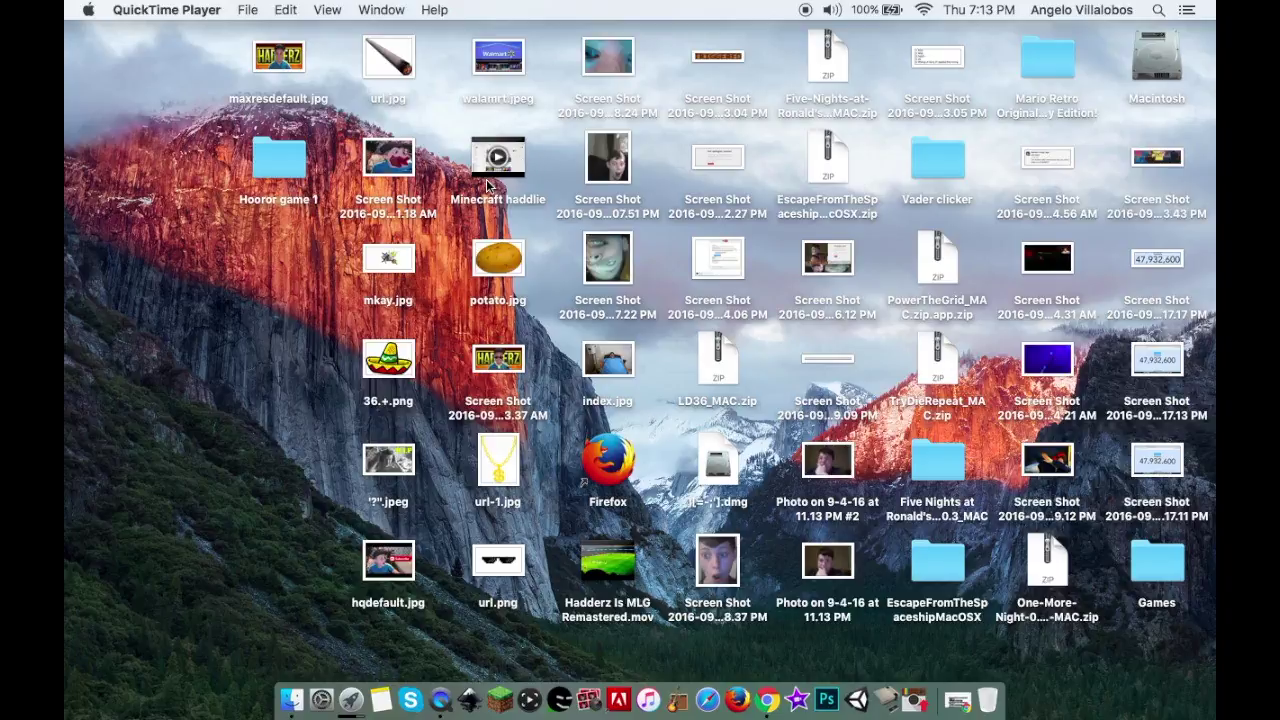
click(527, 226)
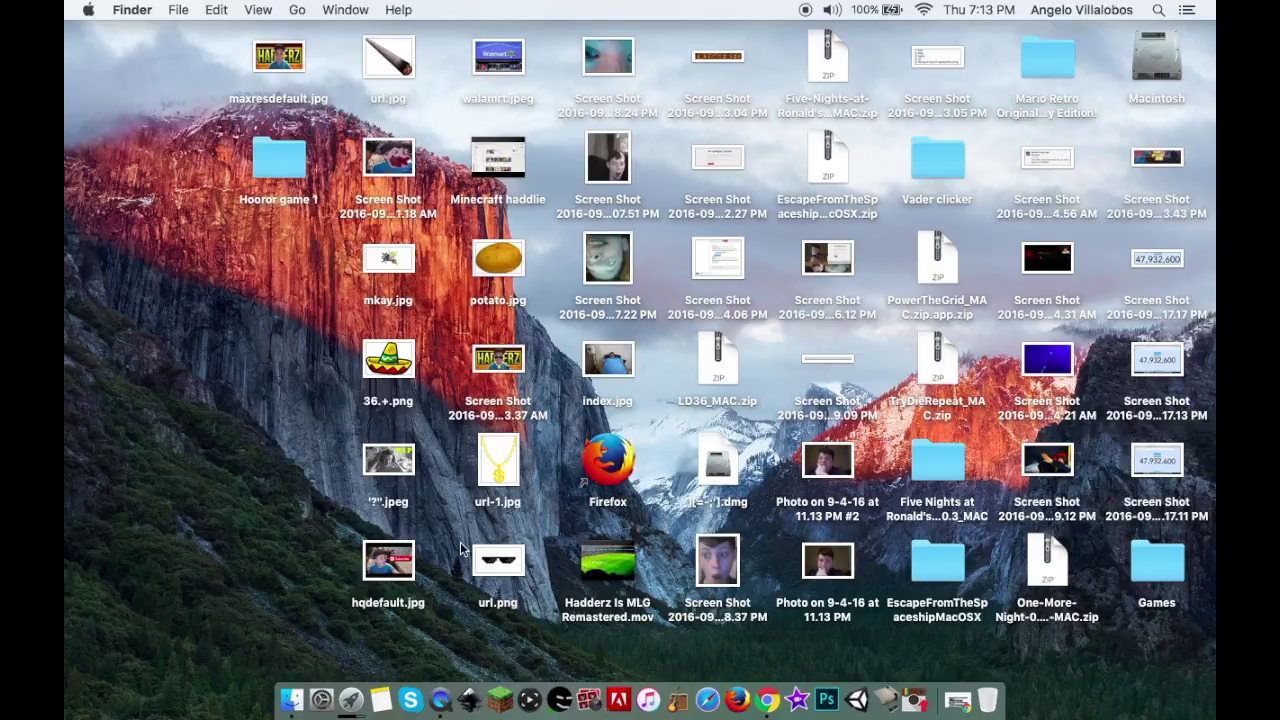
right_click(560, 695)
click(262, 540)
click(827, 257)
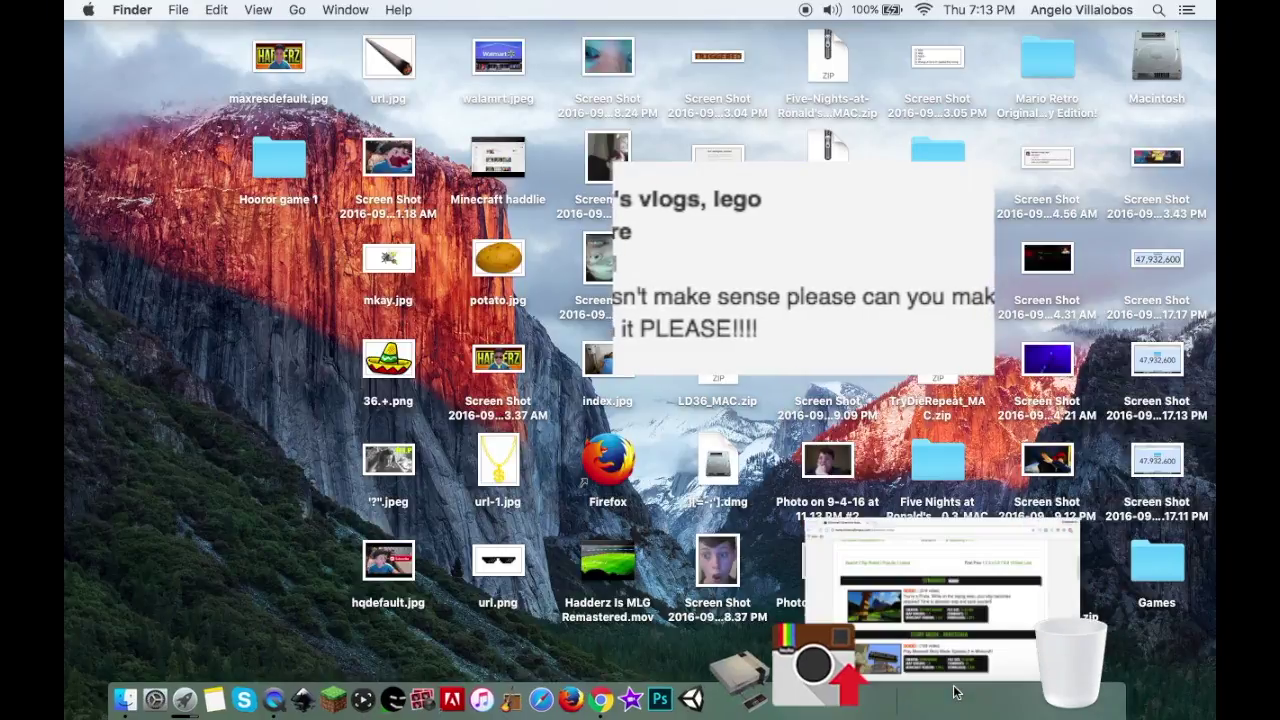
click(850, 668)
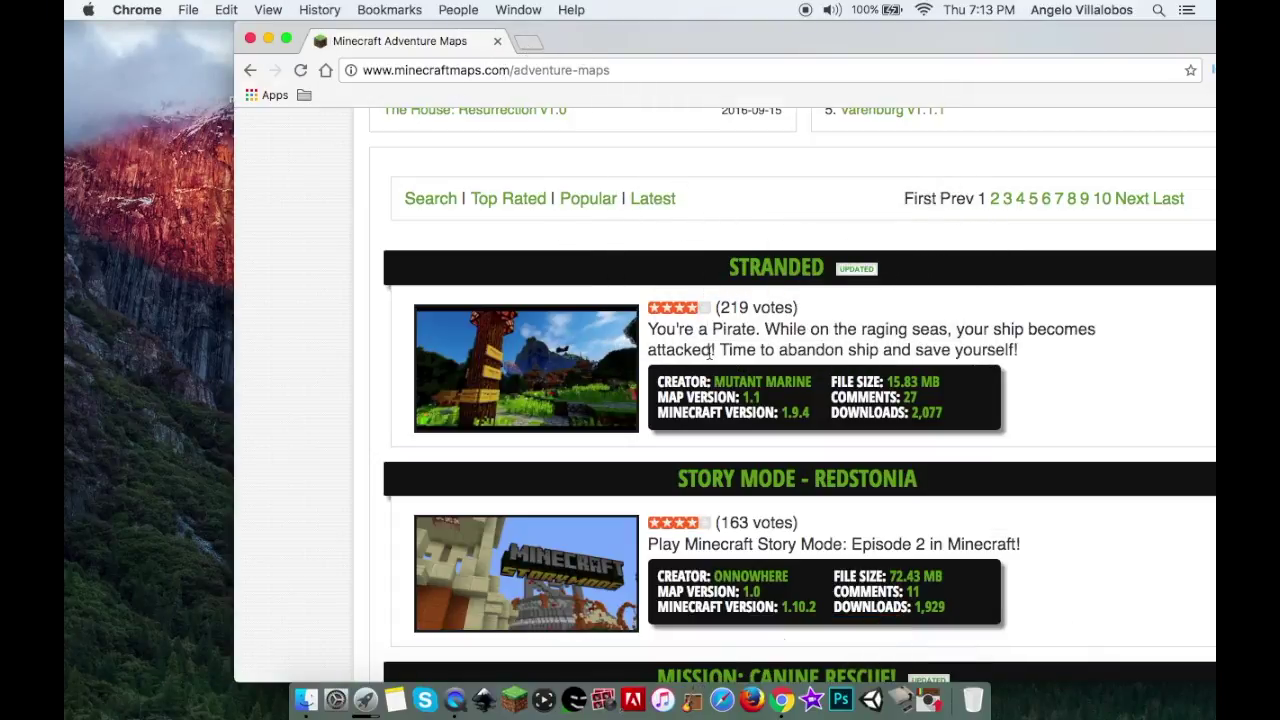
scroll(710, 350, down, 7)
scroll(575, 421, up, 10)
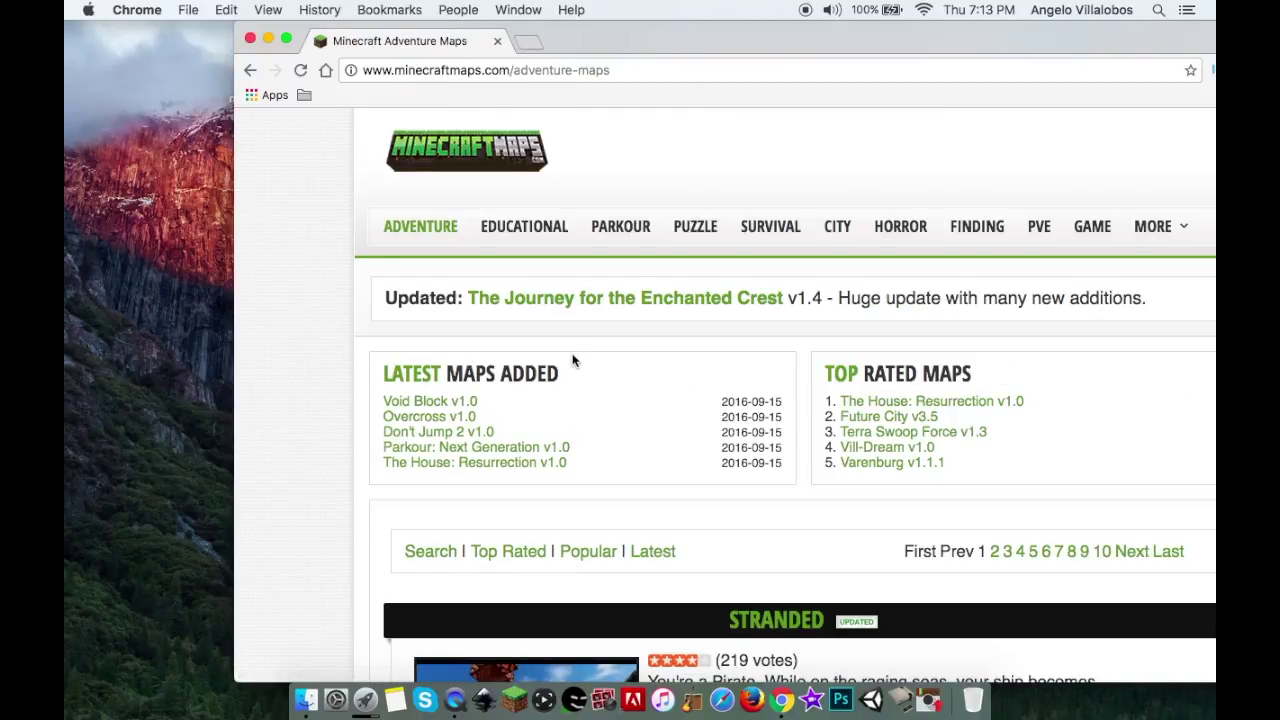
scroll(573, 360, down, 5)
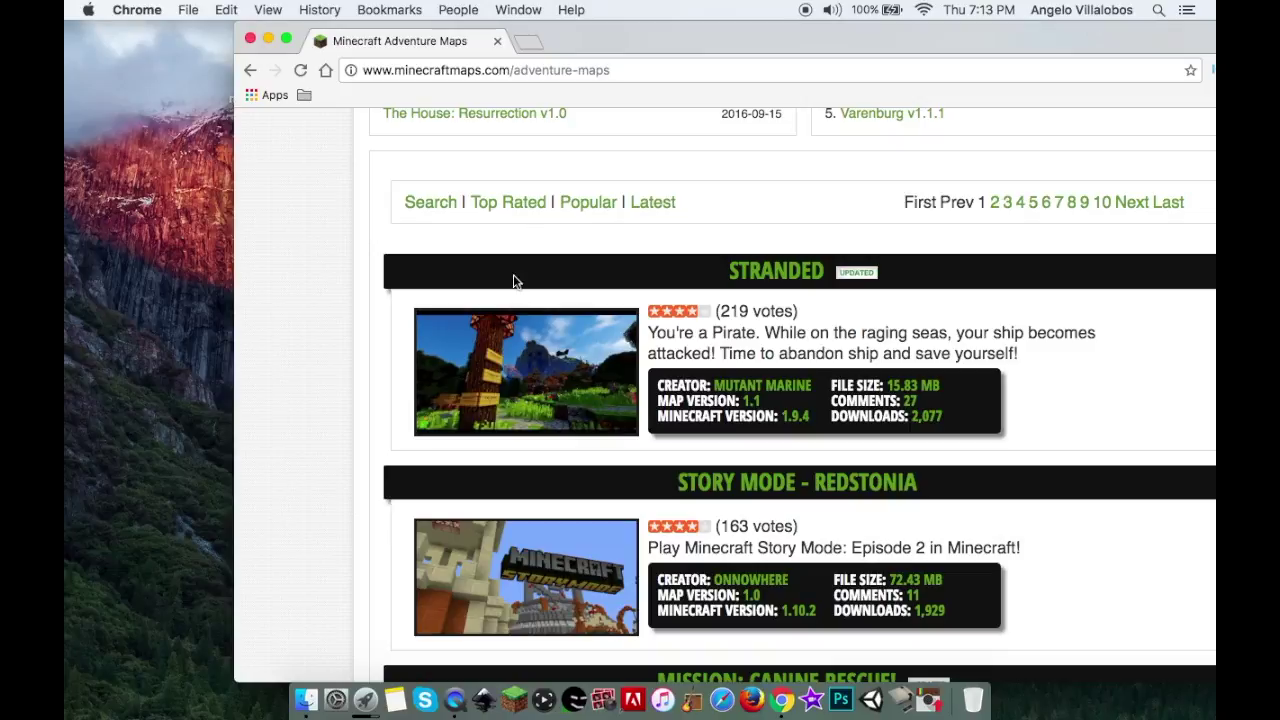
click(485, 72)
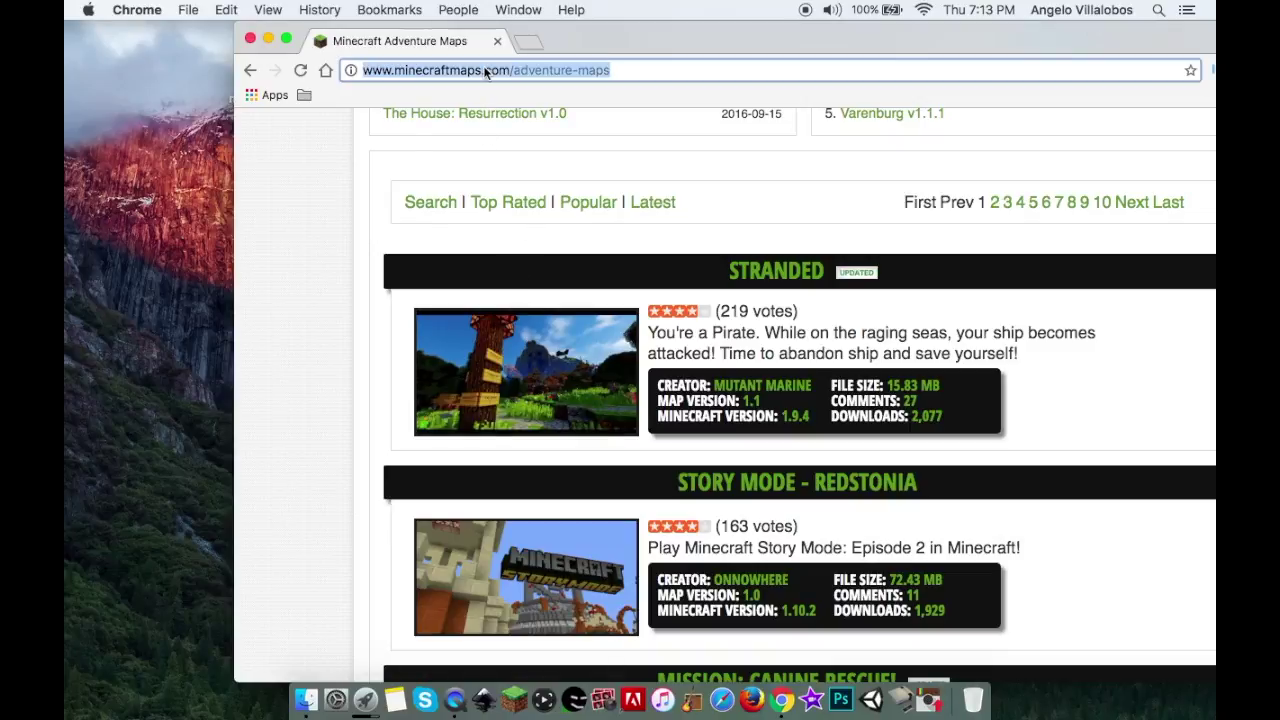
click(230, 10)
click(235, 91)
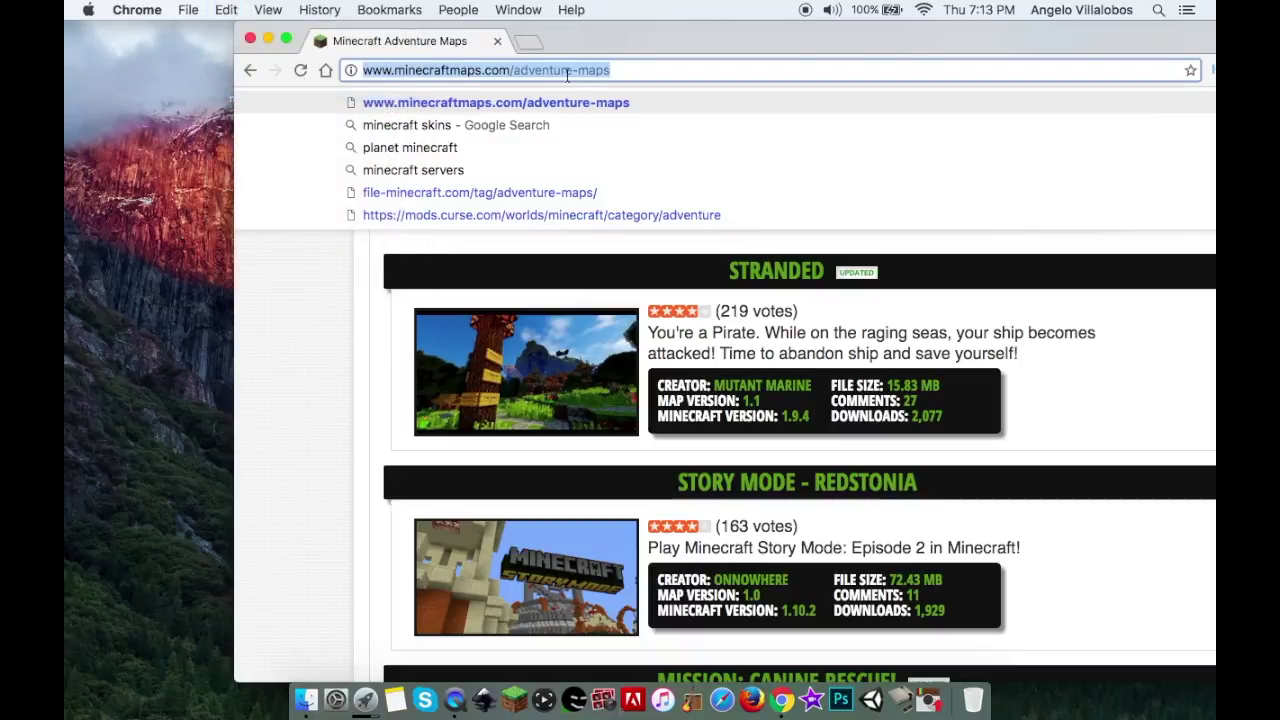
click(577, 72)
scroll(574, 381, down, 3)
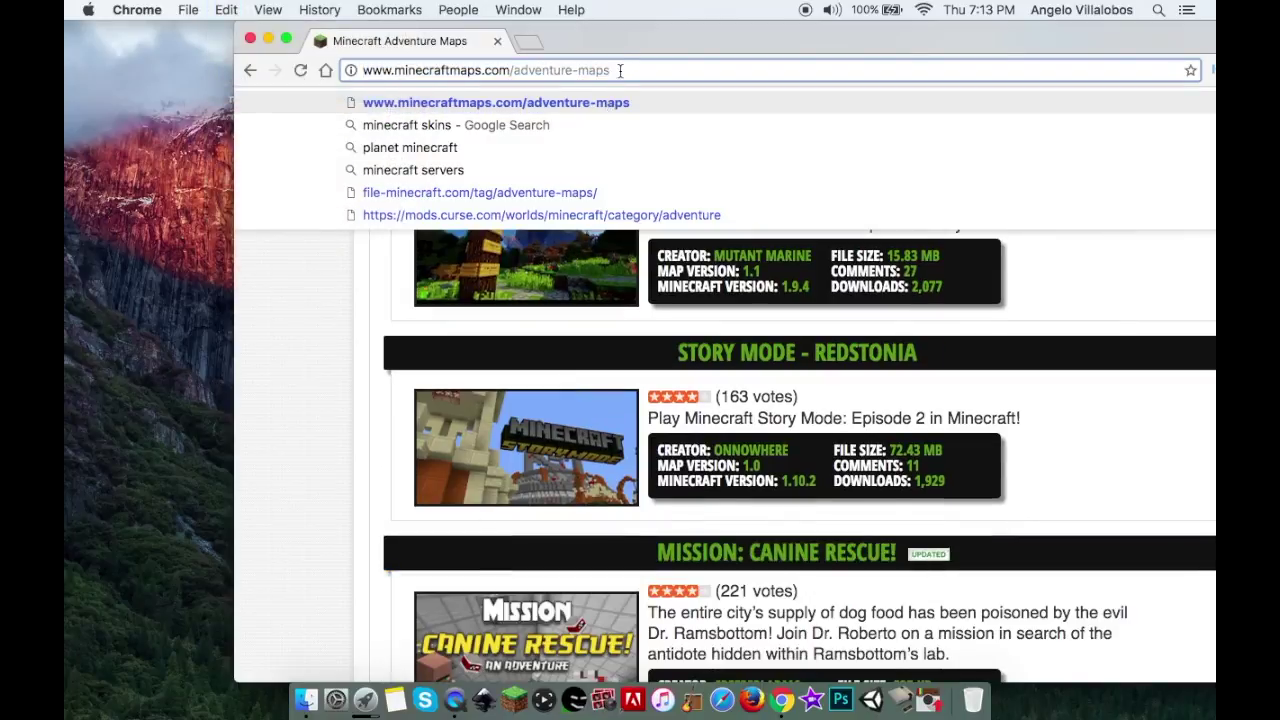
key(super+a)
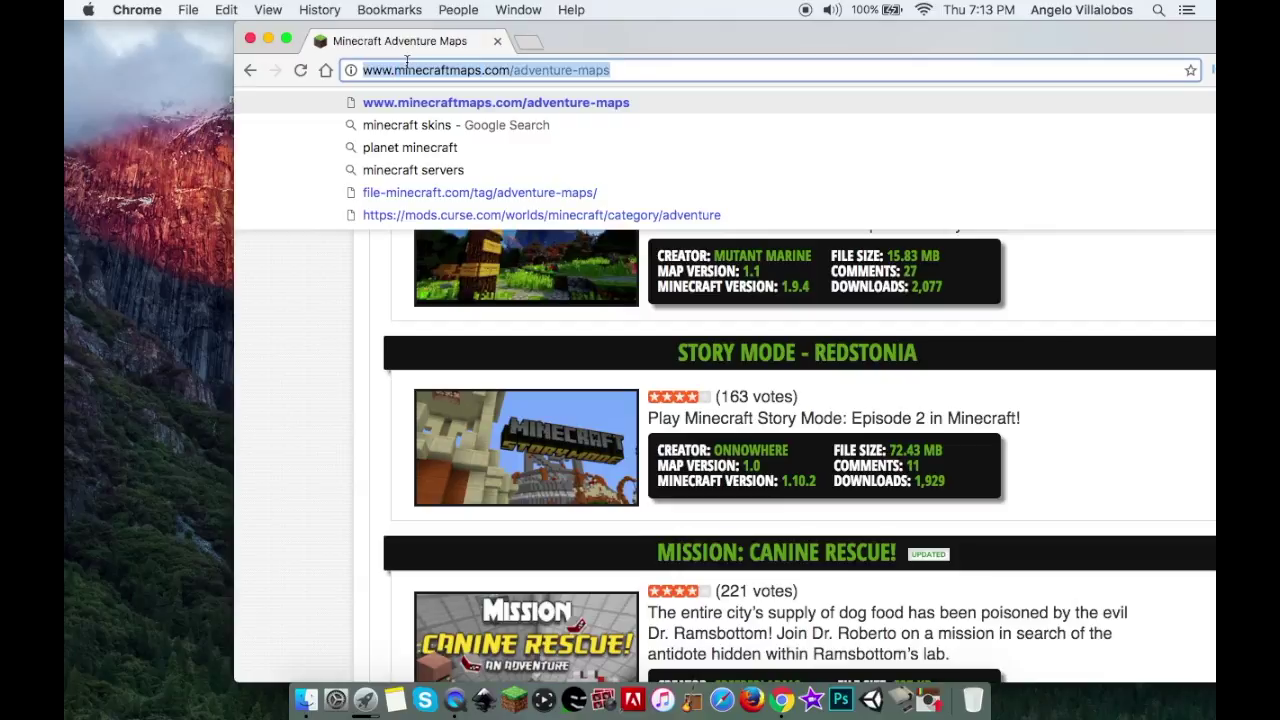
click(314, 371)
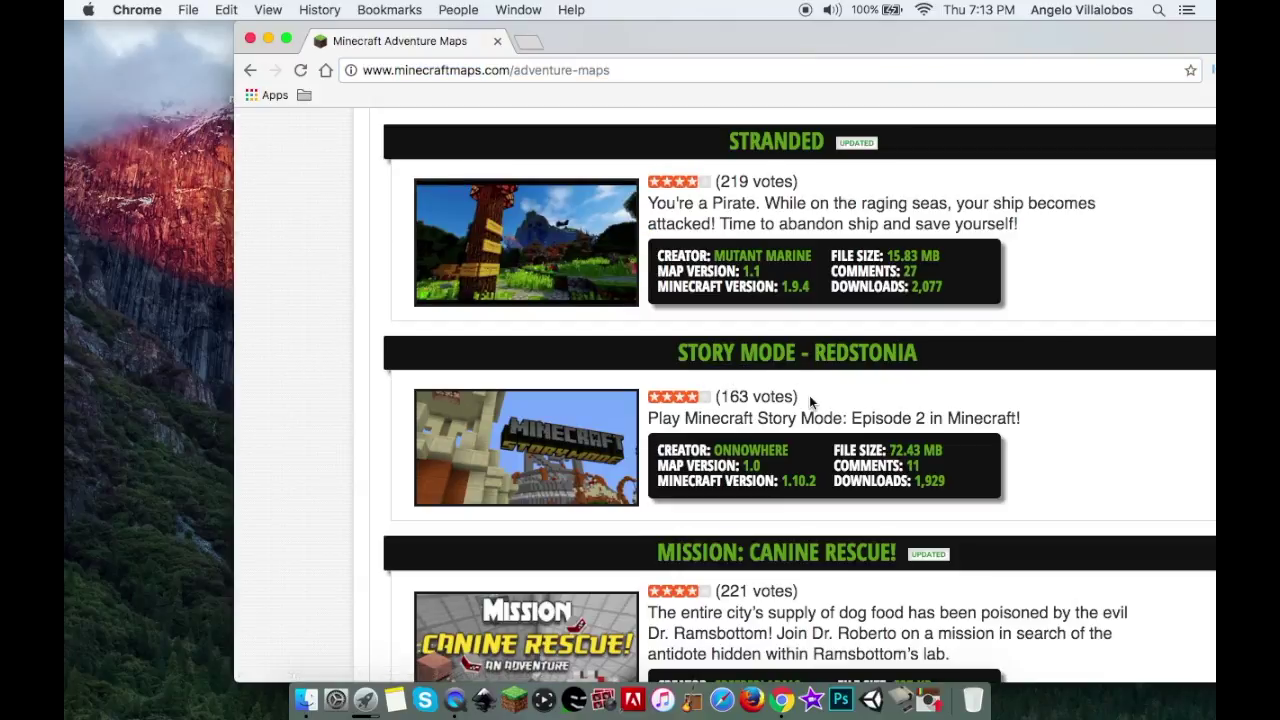
Open the Story Mode - Redstonia map page and download the map.
click(748, 364)
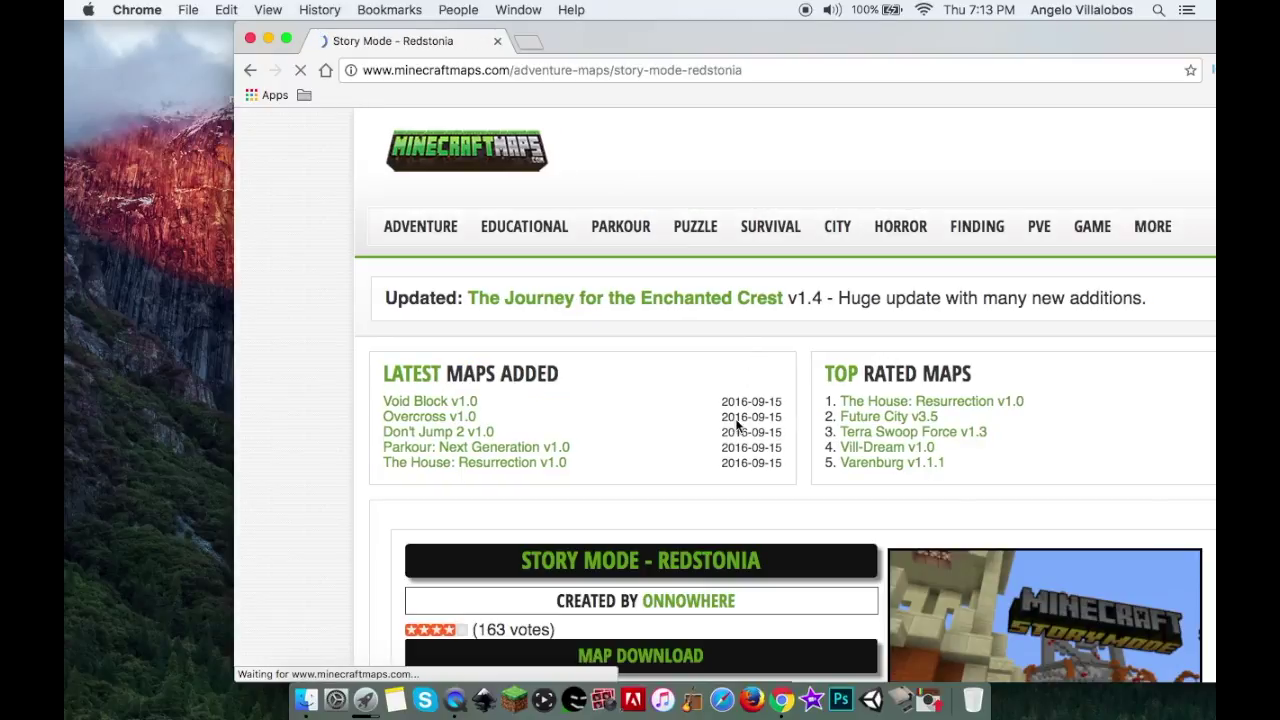
scroll(743, 430, down, 3)
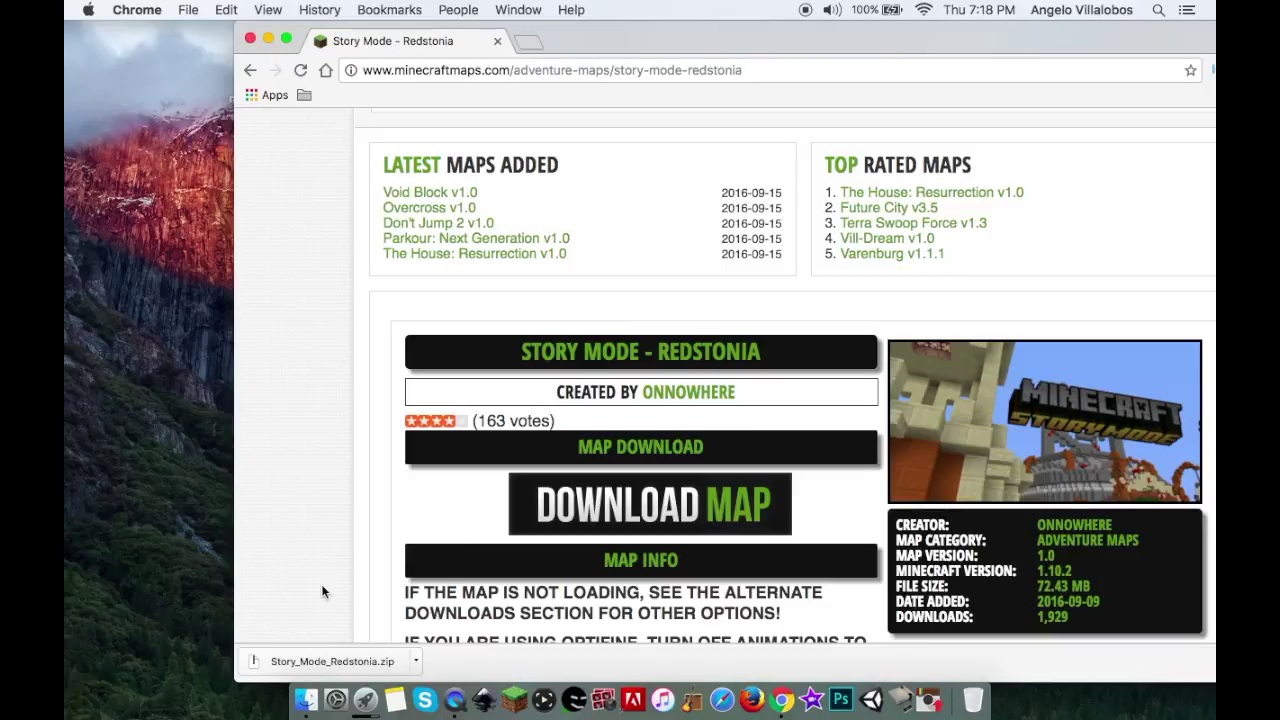
Unpack the downloaded Story_Mode_Redstonia.zip and move the extracted map folder from Downloads to the desktop.
click(332, 661)
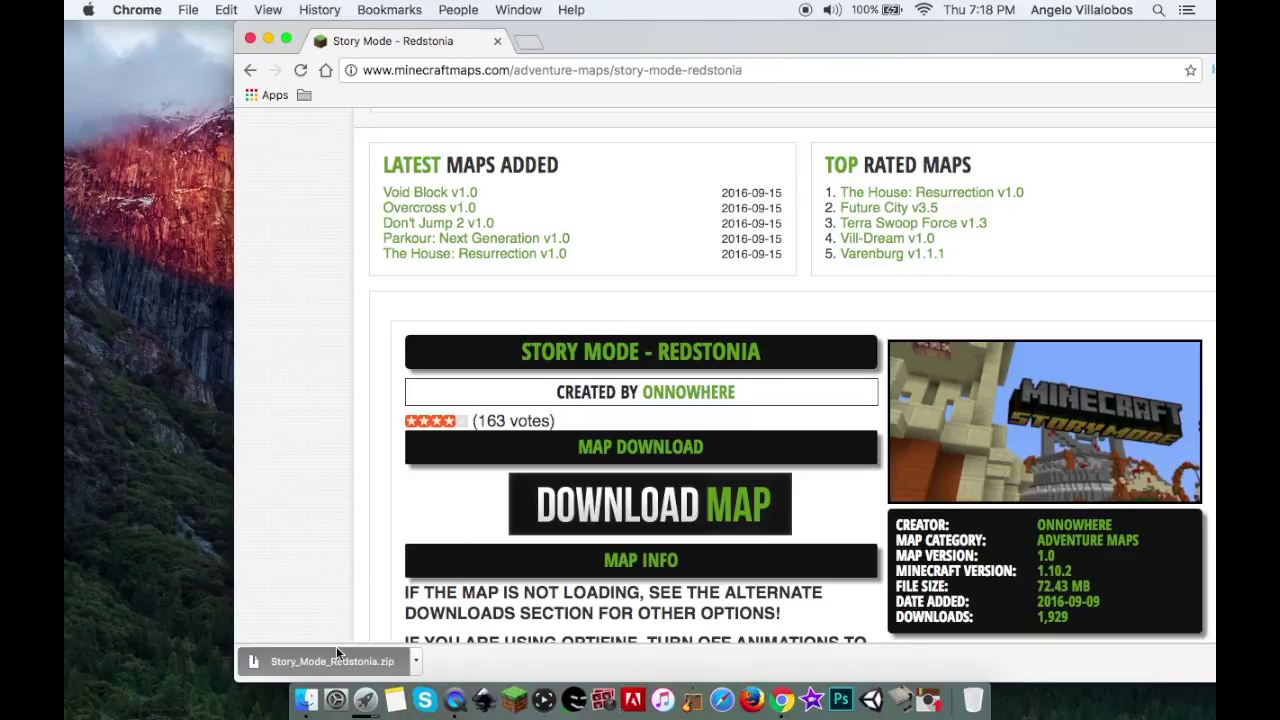
click(270, 40)
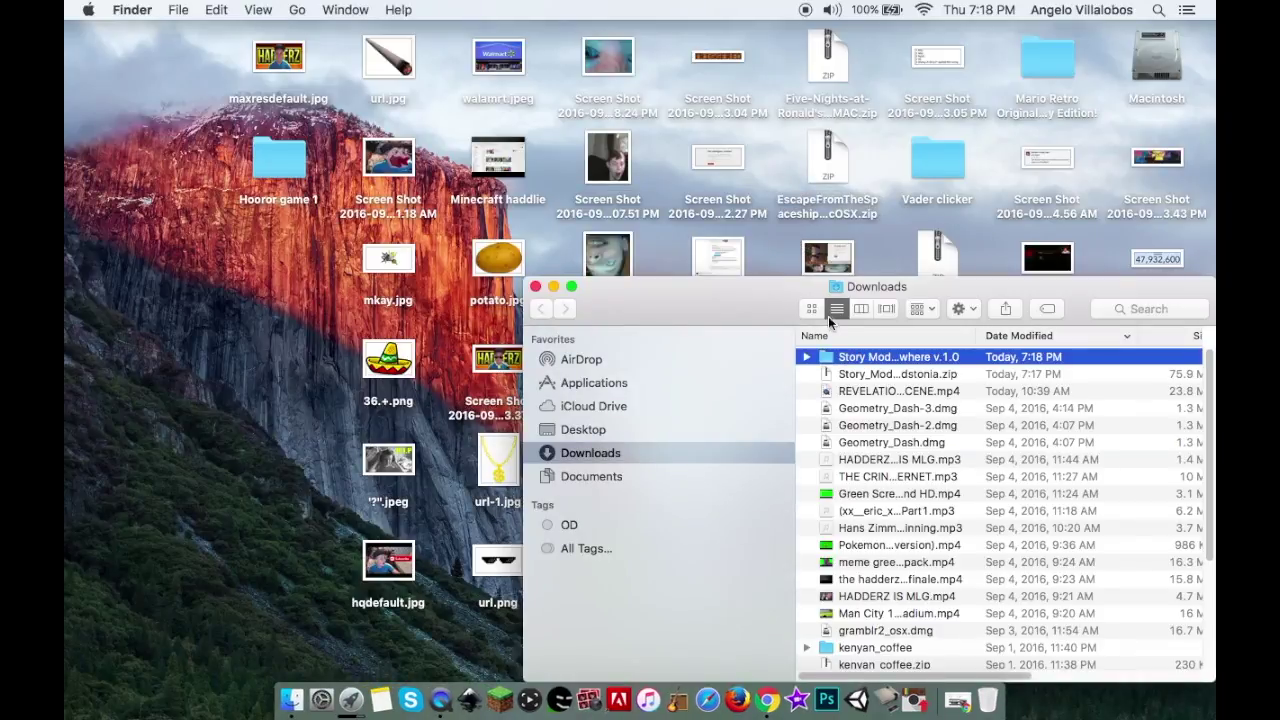
drag(838, 357, 290, 365)
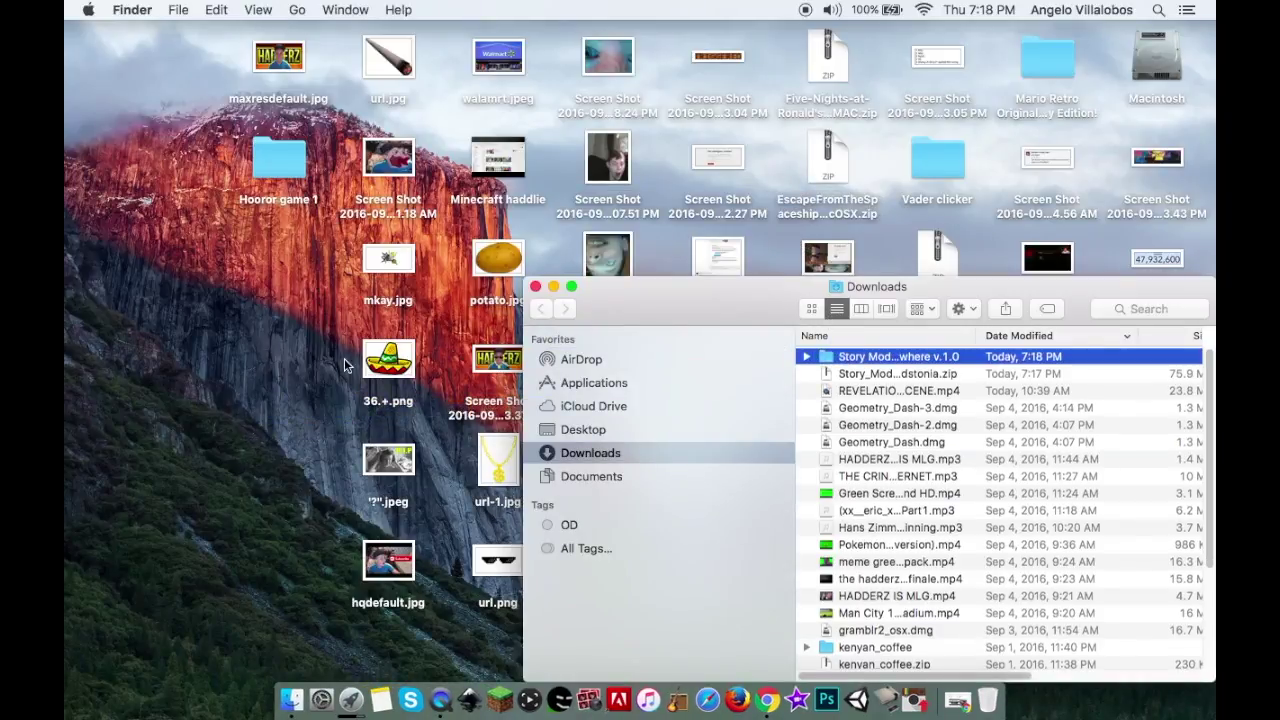
click(535, 287)
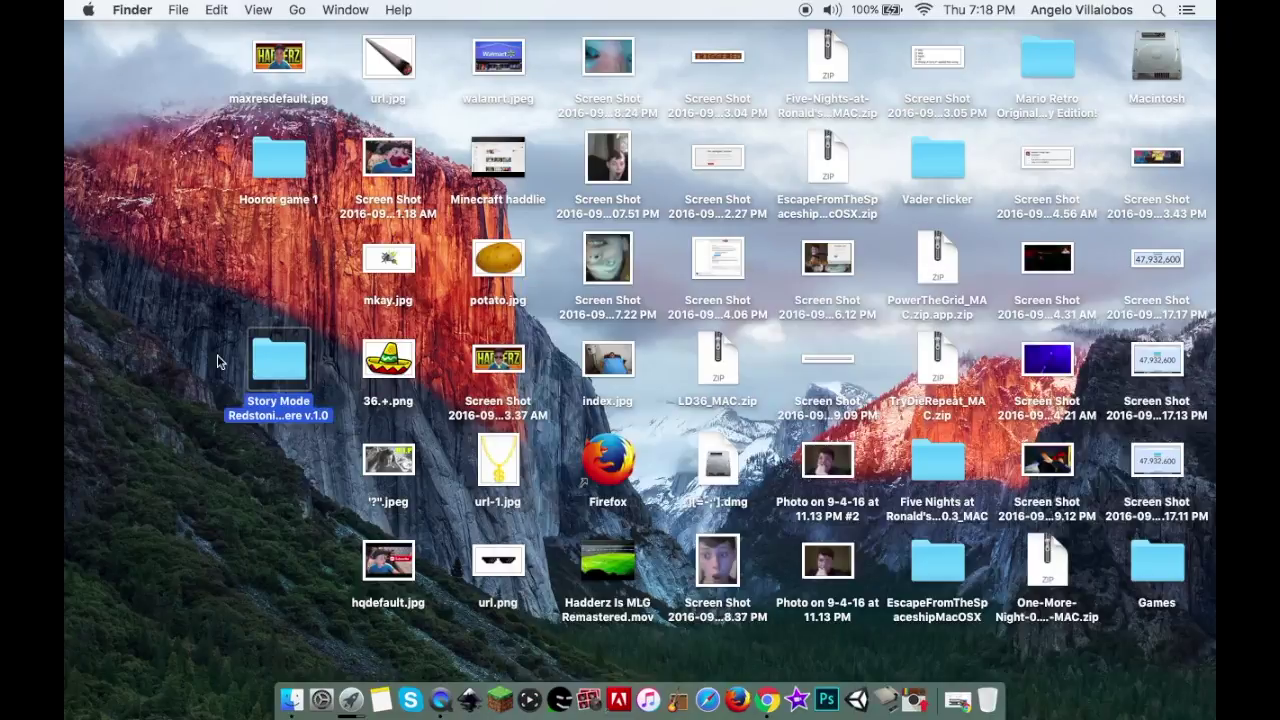
click(214, 360)
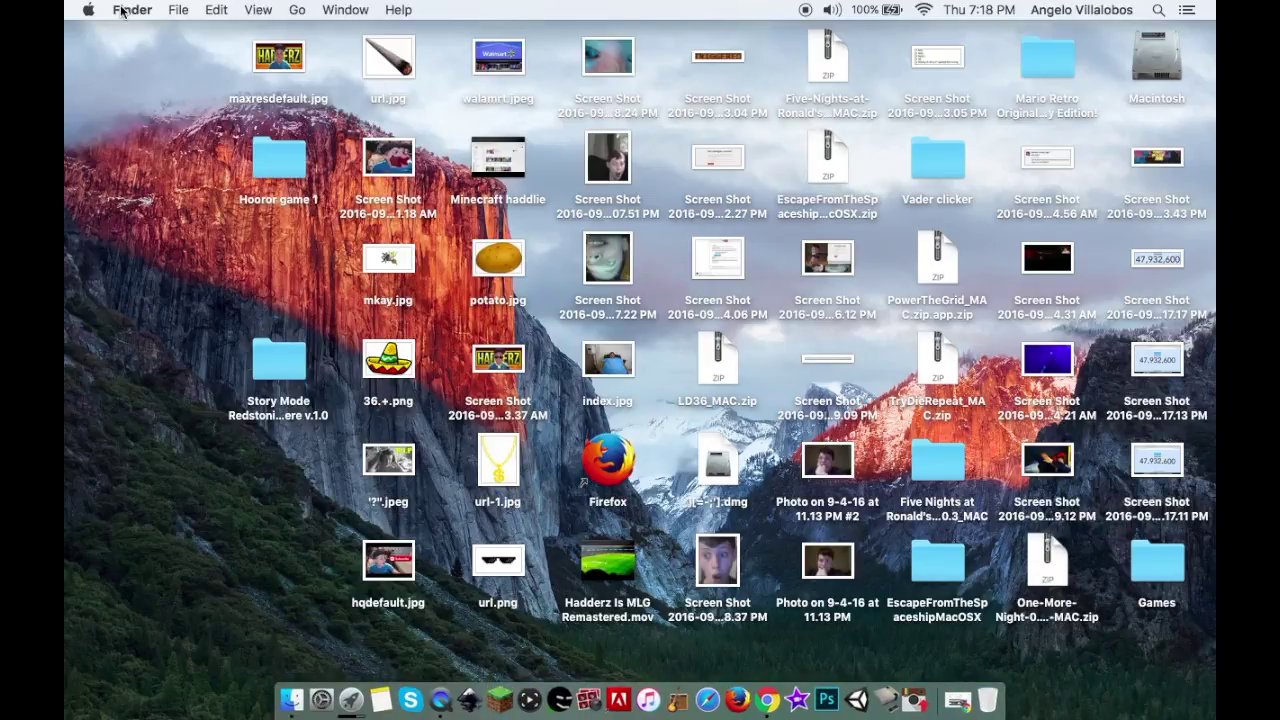
Go to the folder ~/Library/Application Support/minecraft in Finder.
click(292, 9)
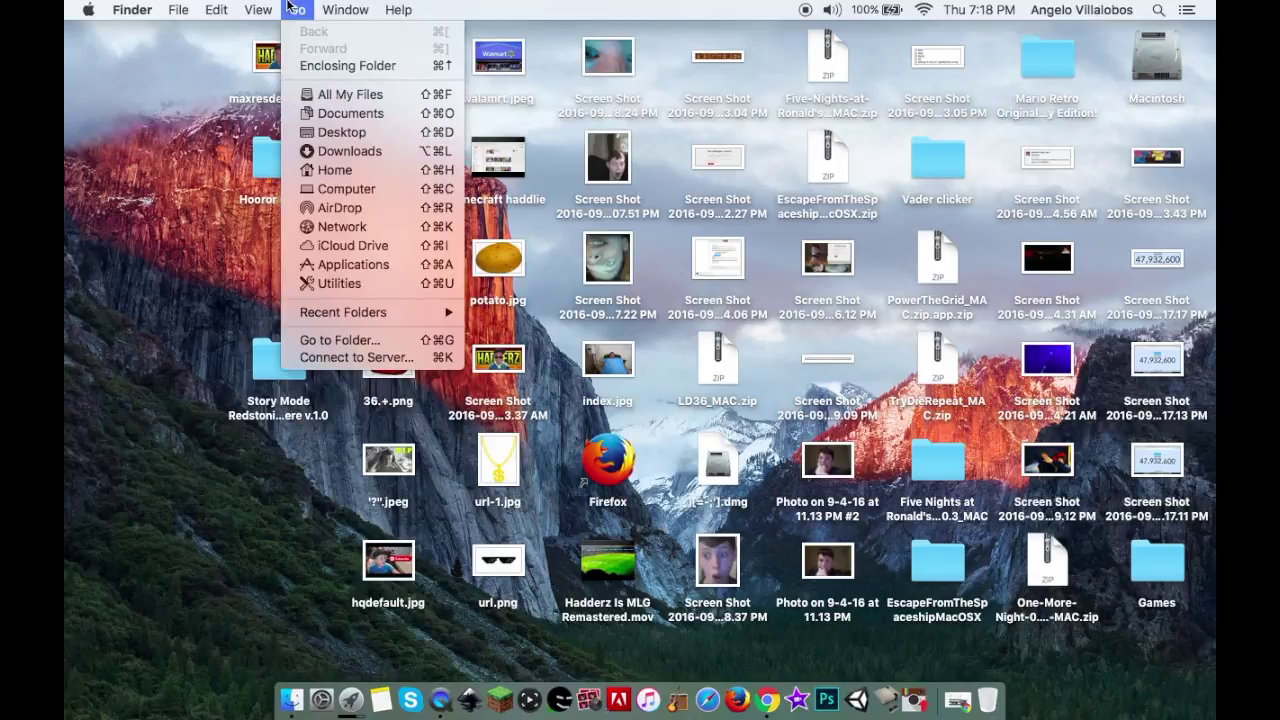
click(373, 343)
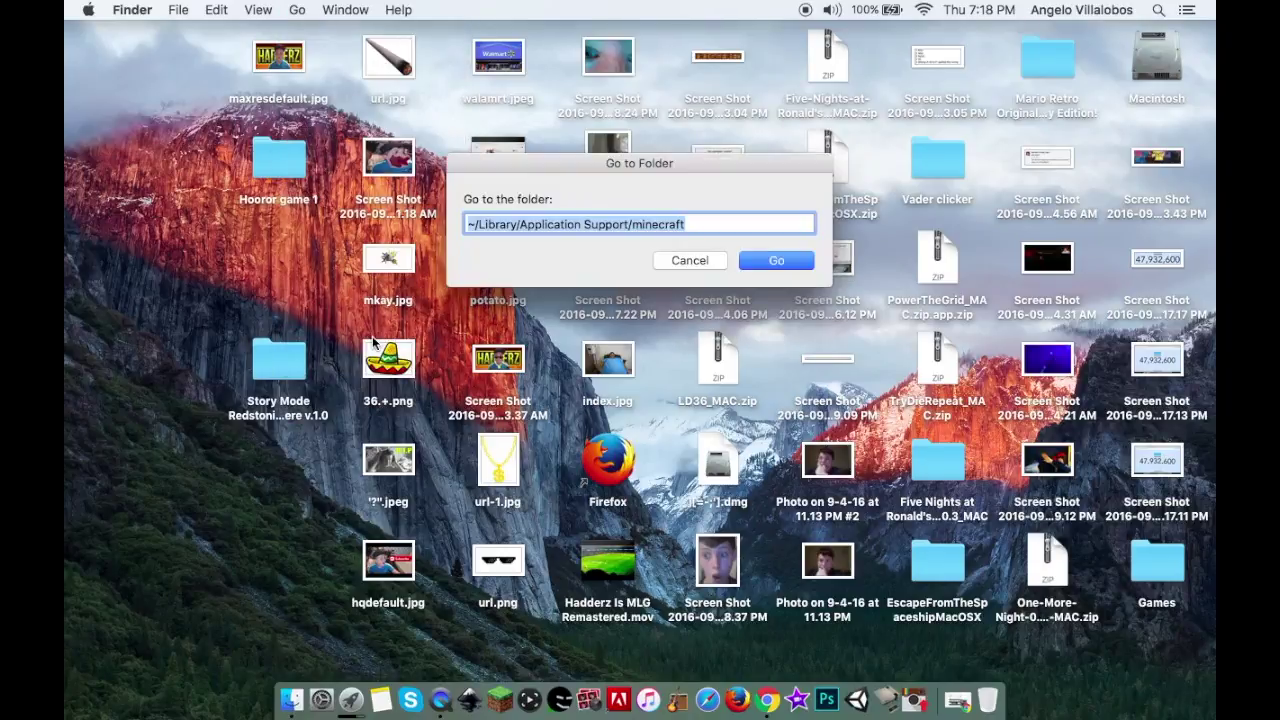
click(668, 224)
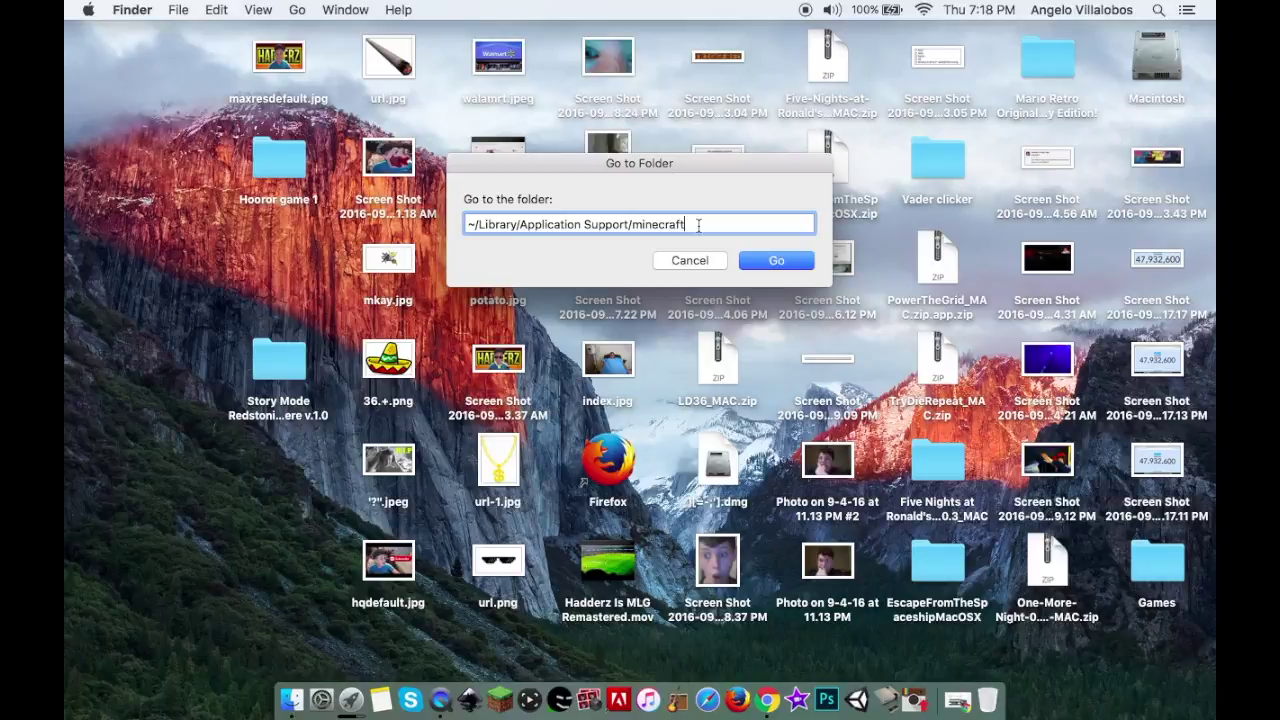
triple_click(698, 224)
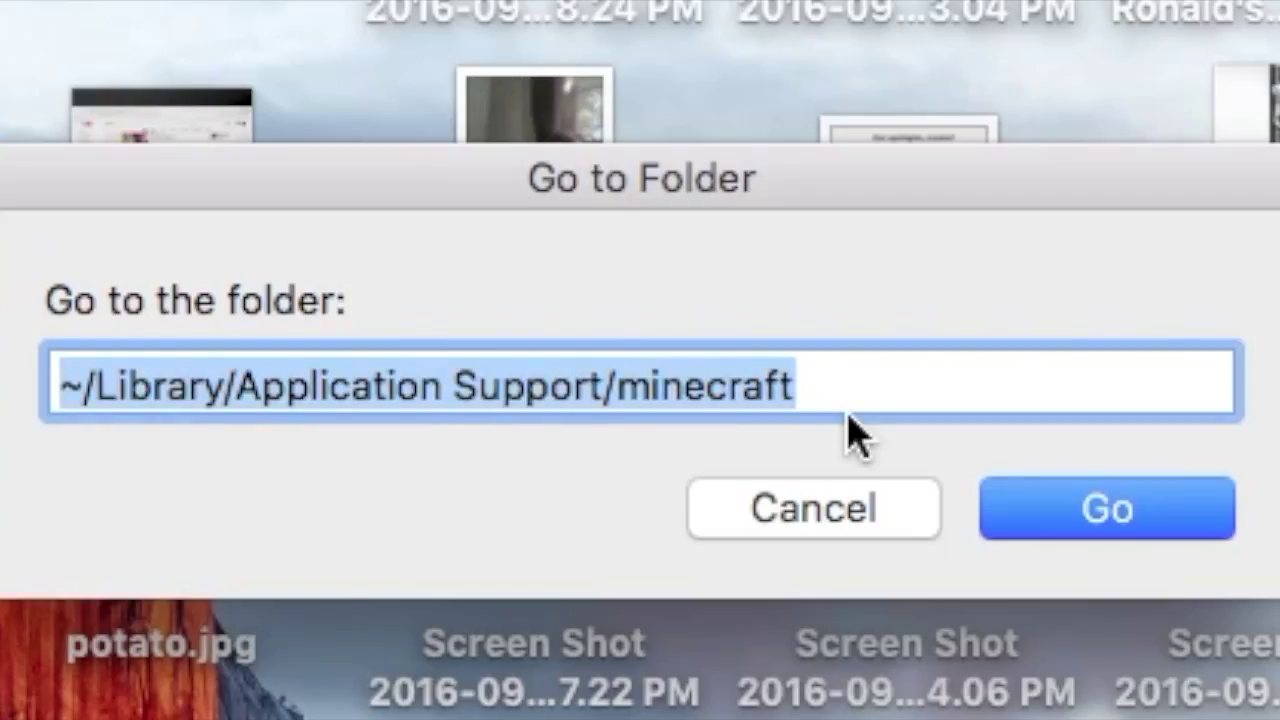
click(852, 360)
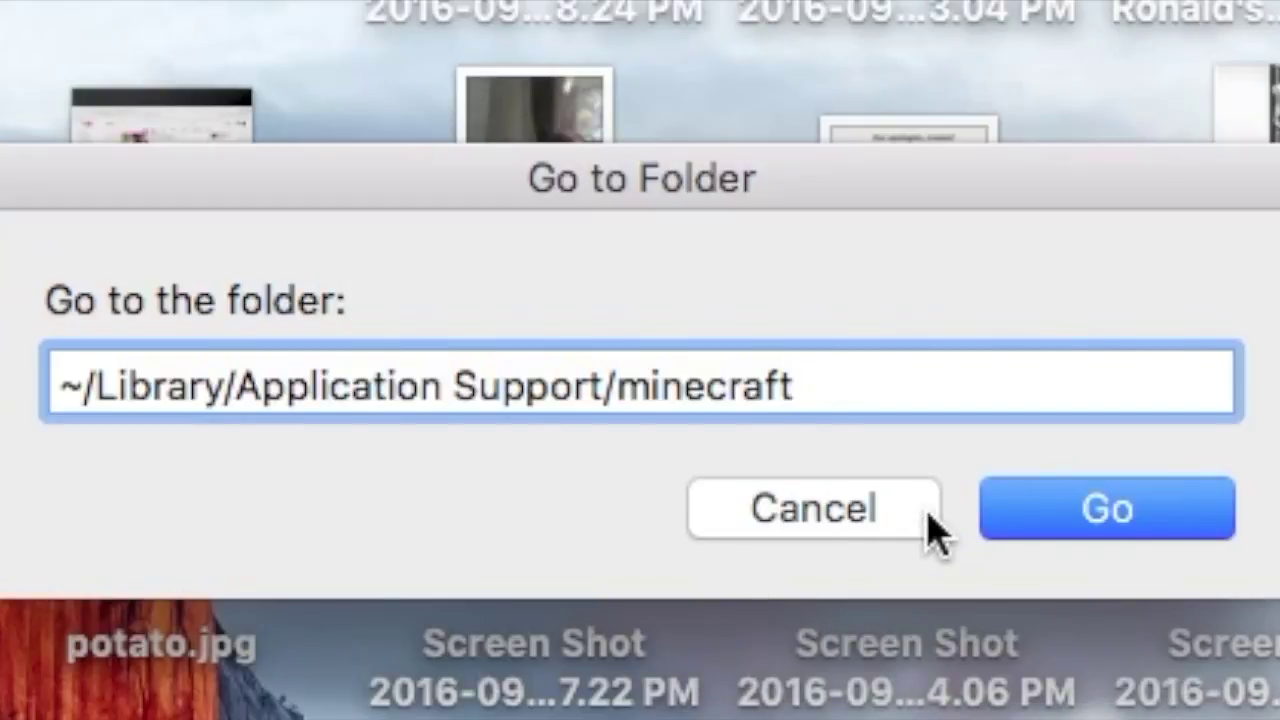
click(1050, 515)
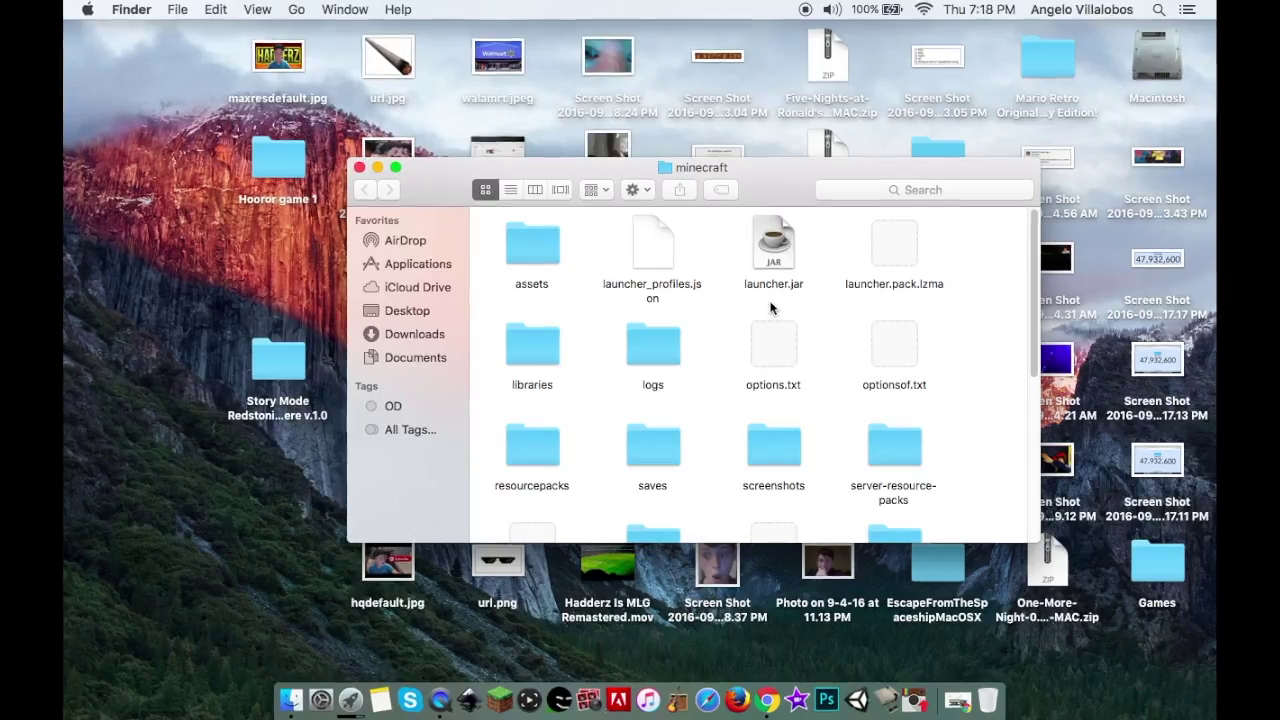
Look through the minecraft folder and open its saves folder.
scroll(770, 308, down, 5)
scroll(726, 343, up, 3)
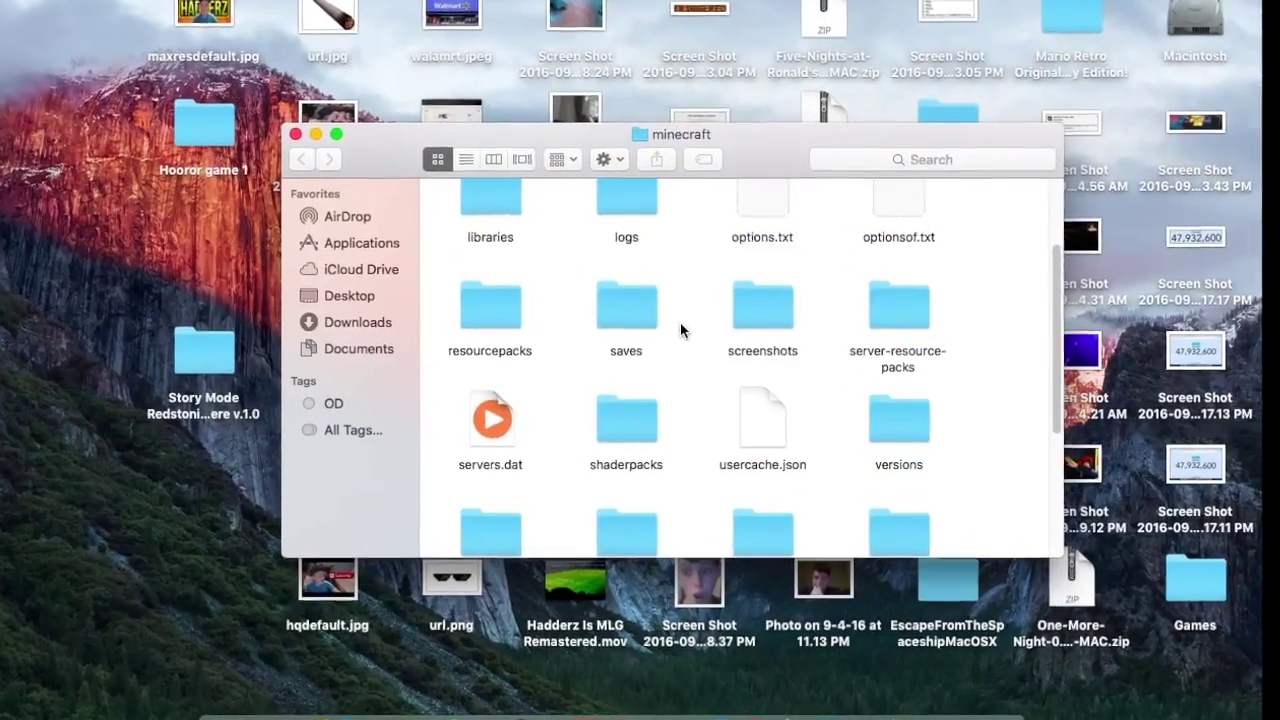
scroll(681, 330, up, 3)
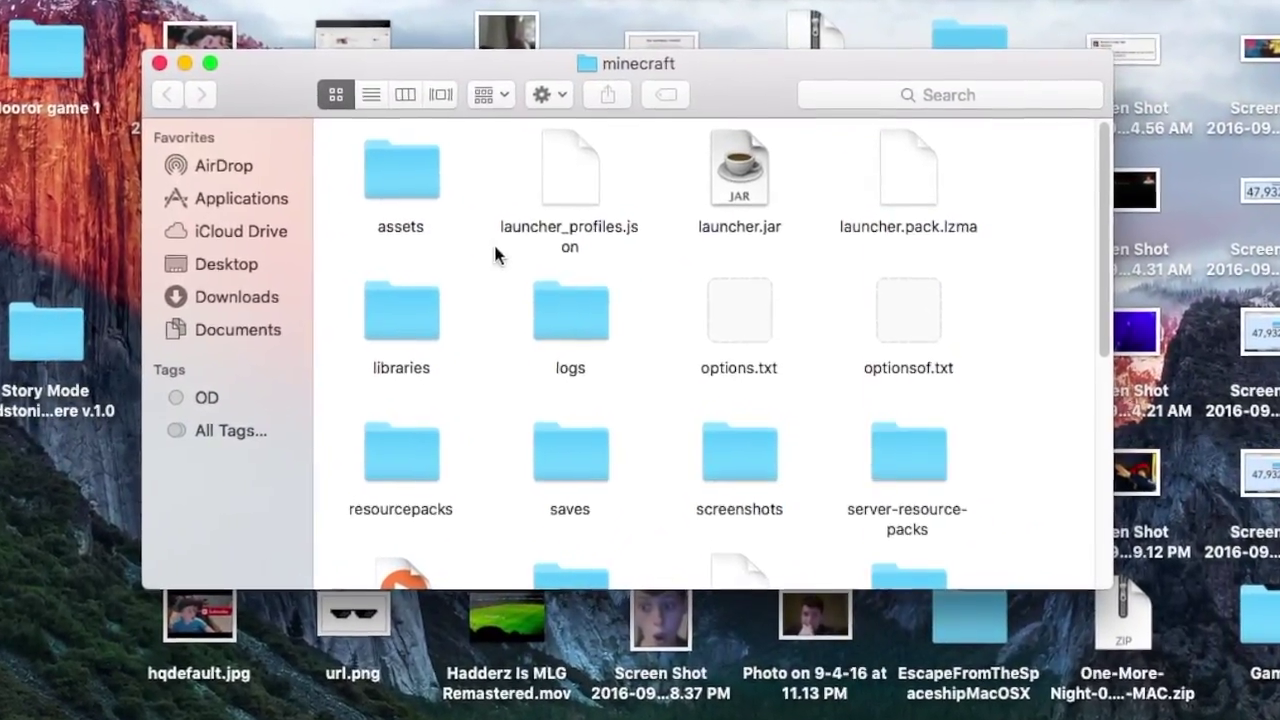
scroll(745, 510, down, 5)
scroll(700, 505, up, 2)
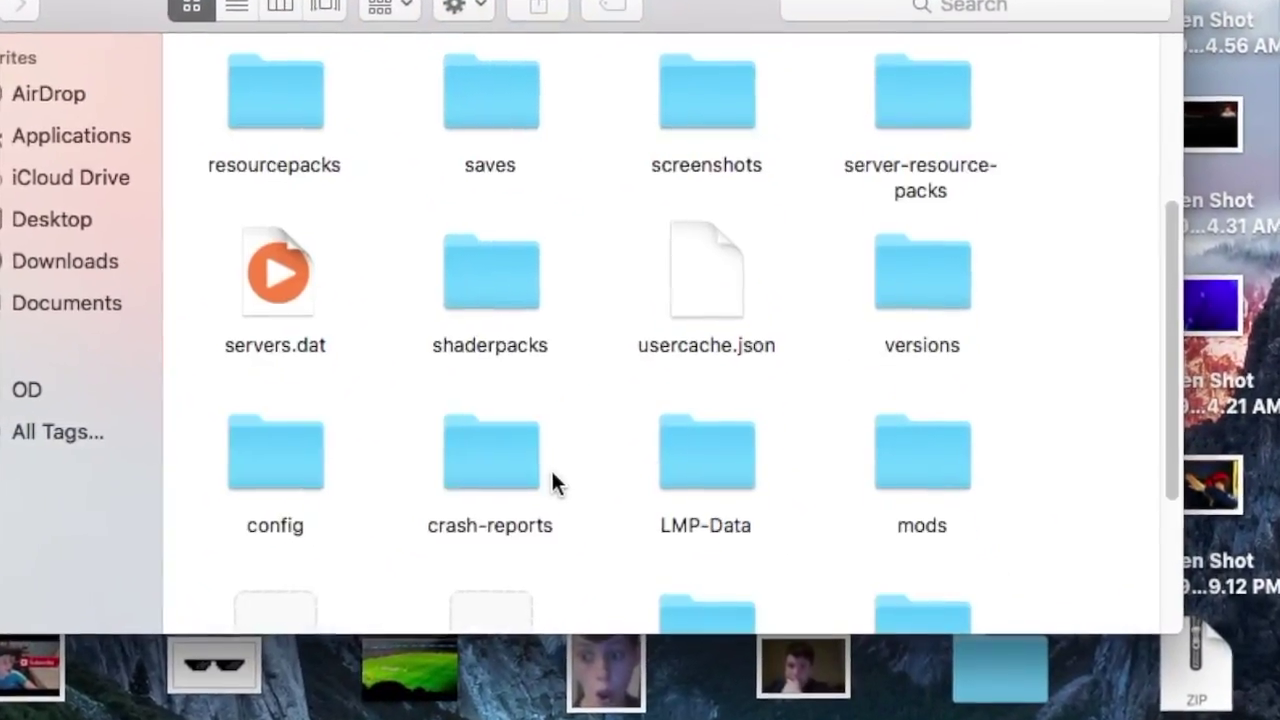
scroll(551, 465, up, 3)
double_click(495, 455)
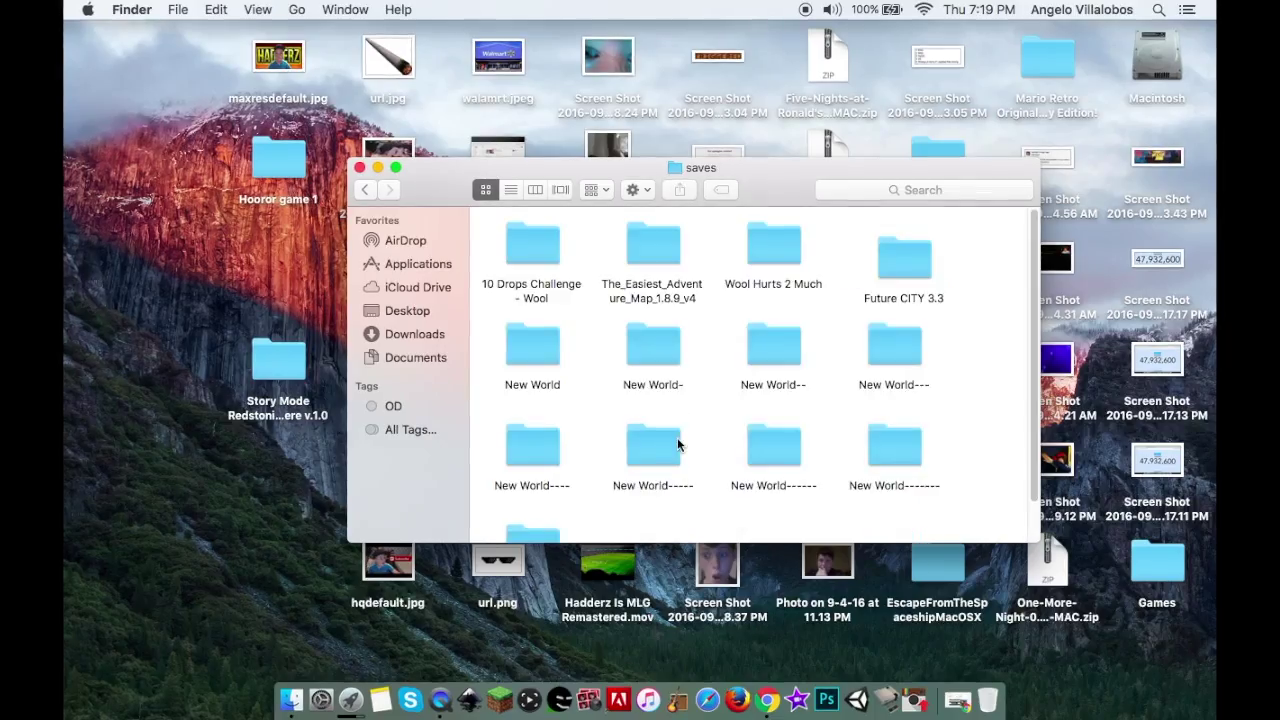
Move the Story Mode Redstonia folder from the desktop into the saves folder and close the Finder window.
scroll(670, 425, down, 2)
scroll(634, 400, up, 2)
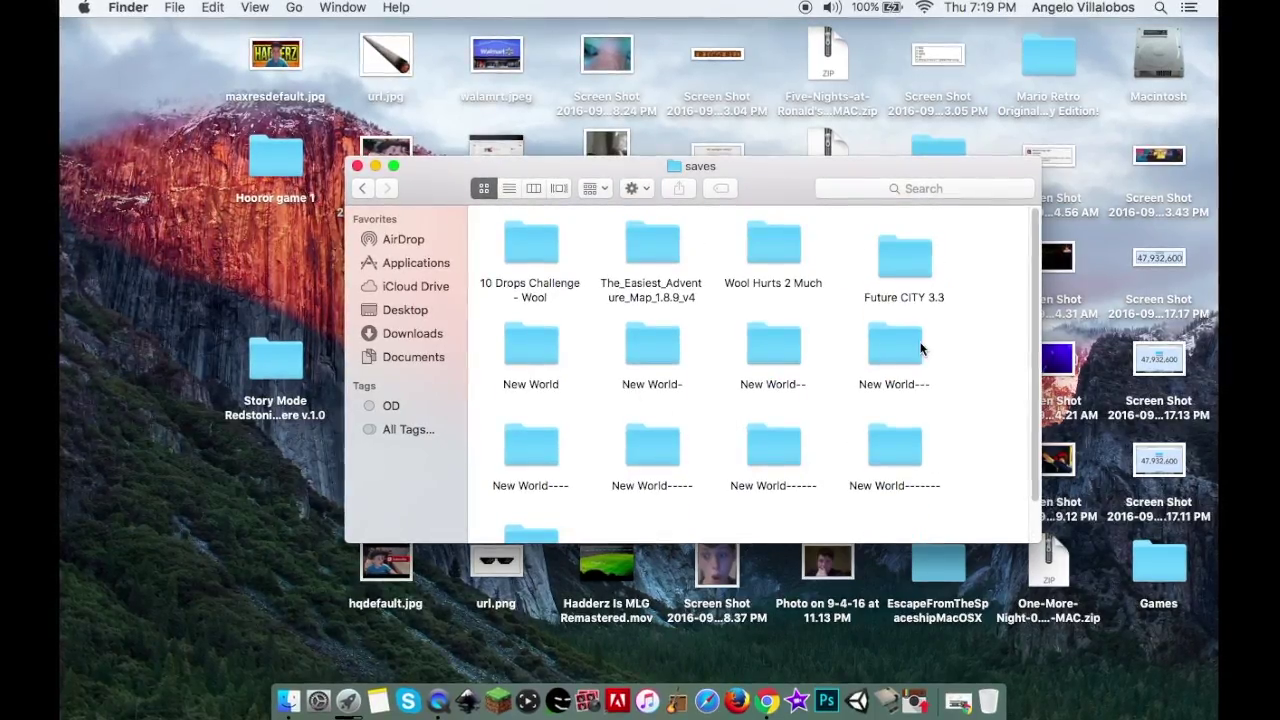
scroll(737, 349, down, 2)
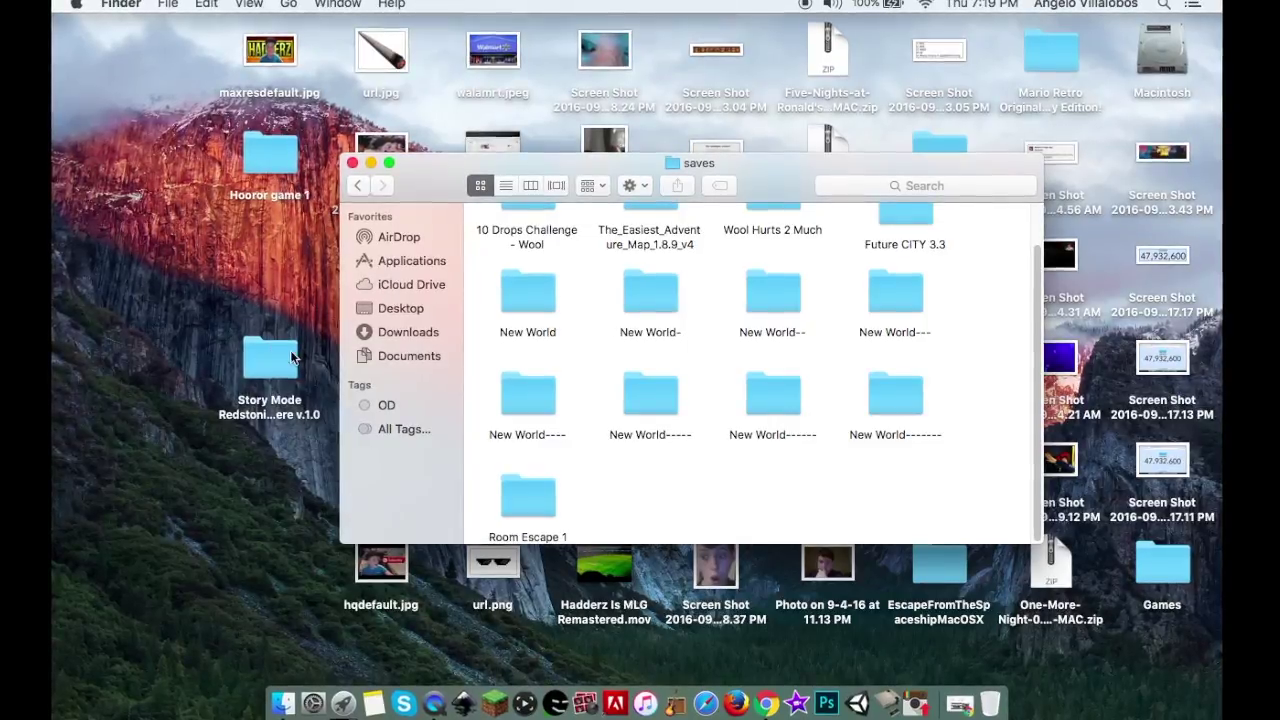
drag(236, 358, 651, 477)
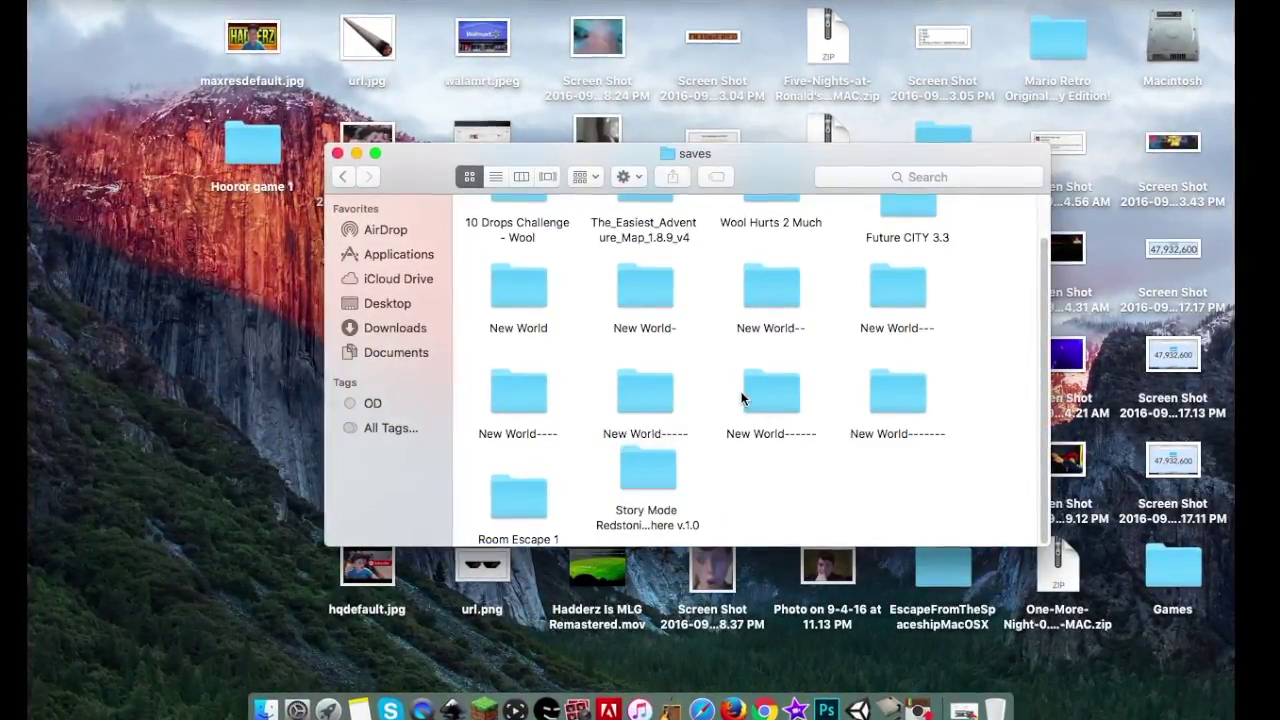
click(337, 153)
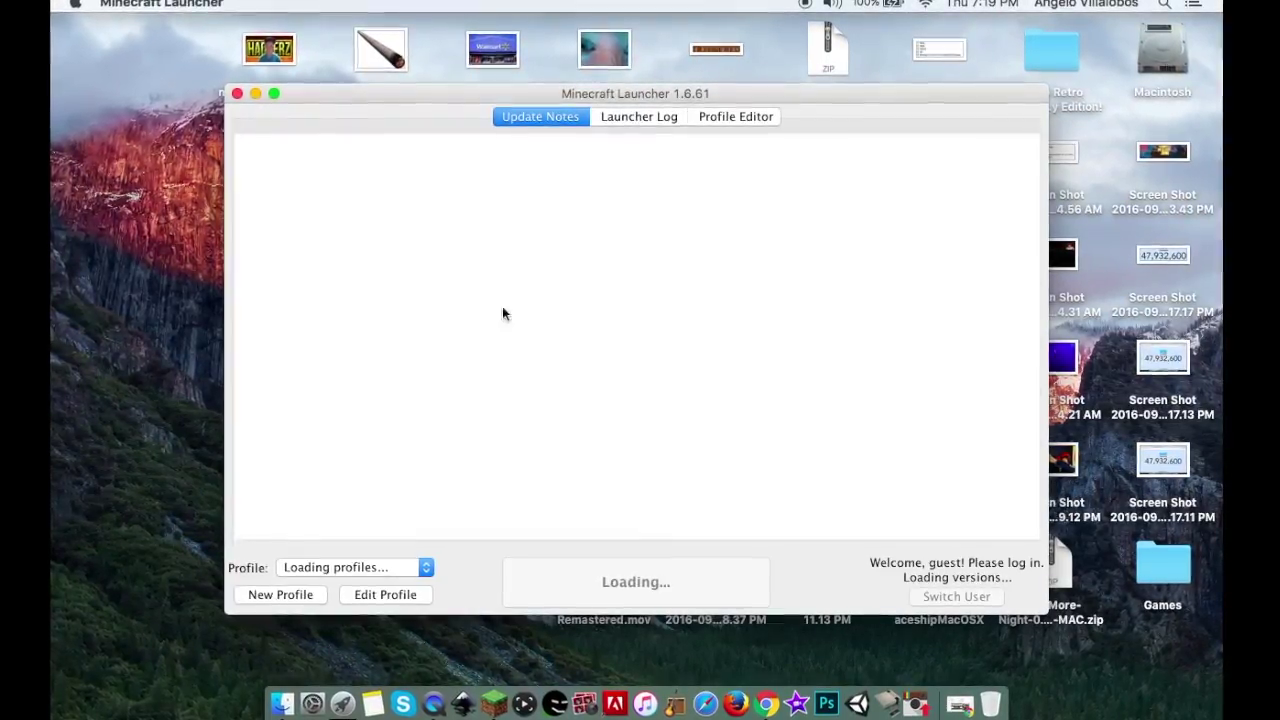
Start Minecraft from the launcher and load the singleplayer world Minecraft: Story Mode - Redstonia, using it anyway despite its different version.
click(636, 582)
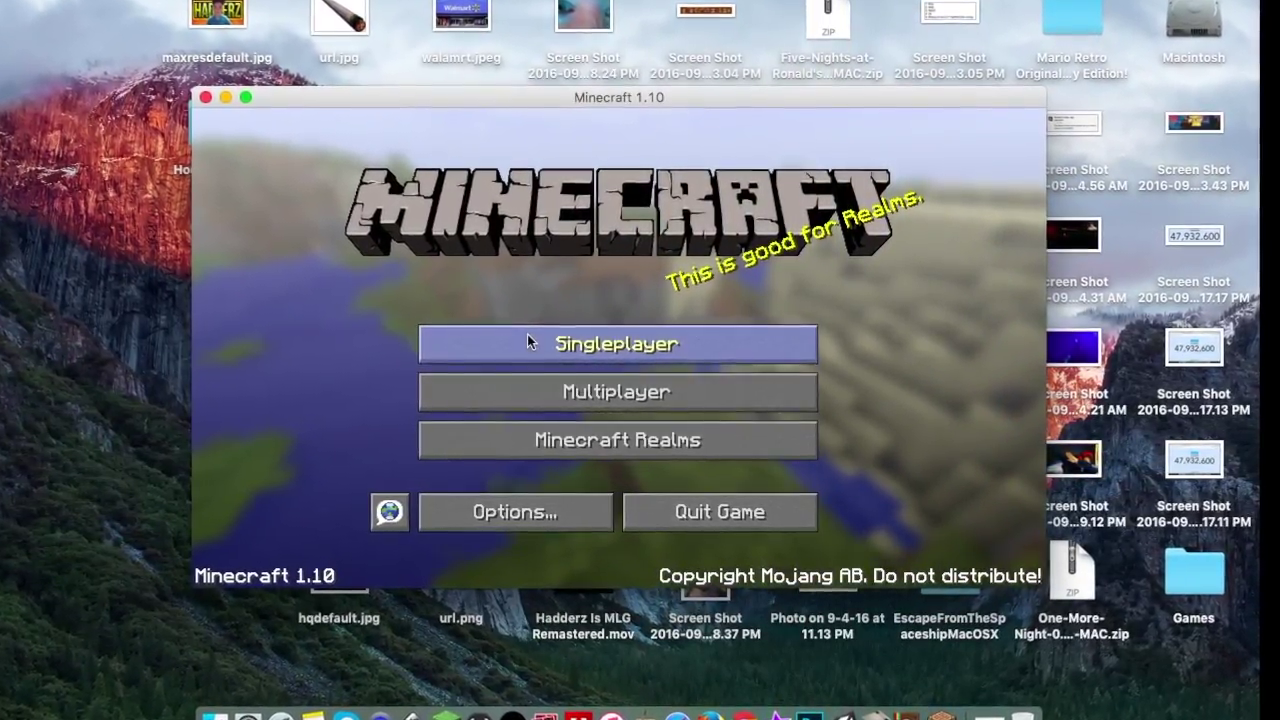
click(527, 335)
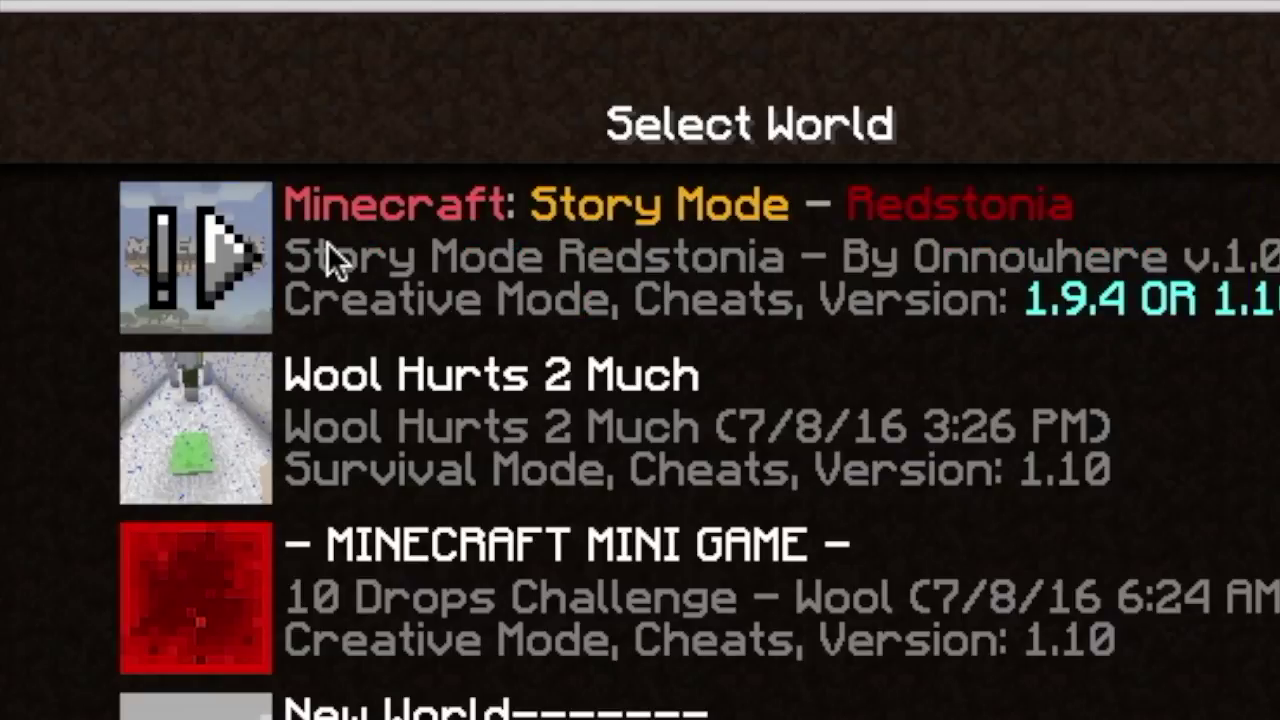
click(249, 249)
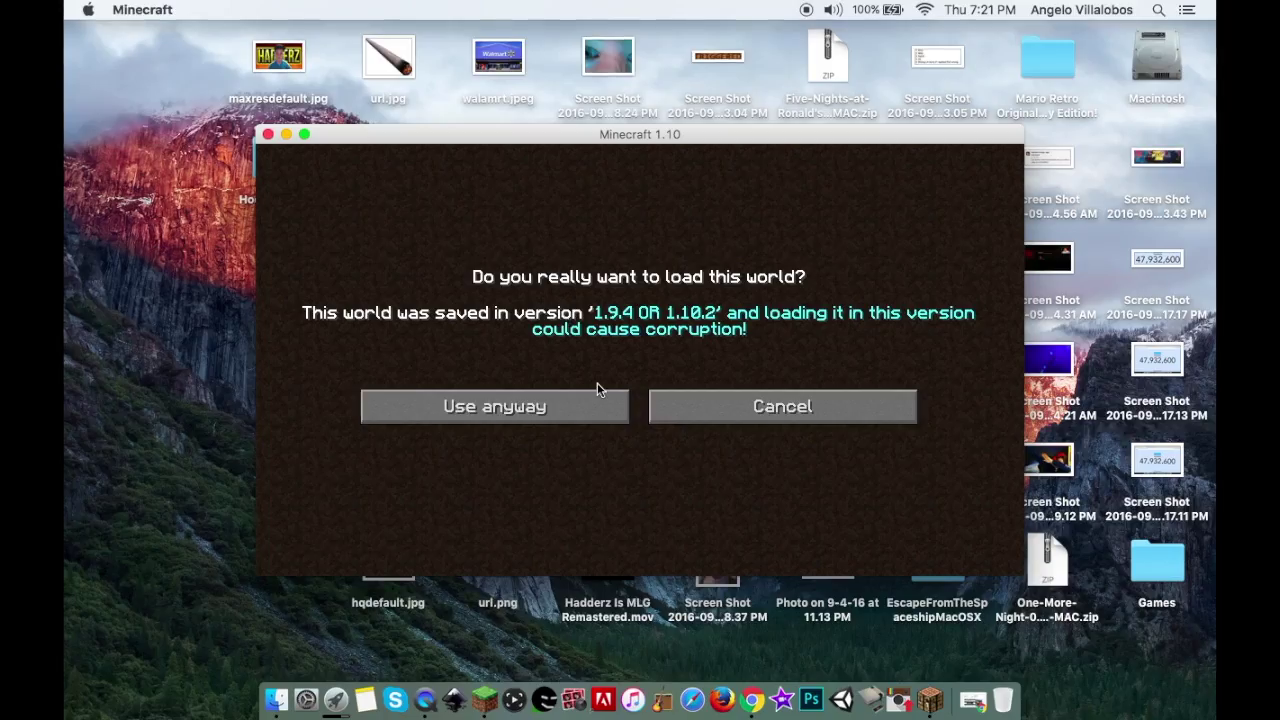
click(585, 410)
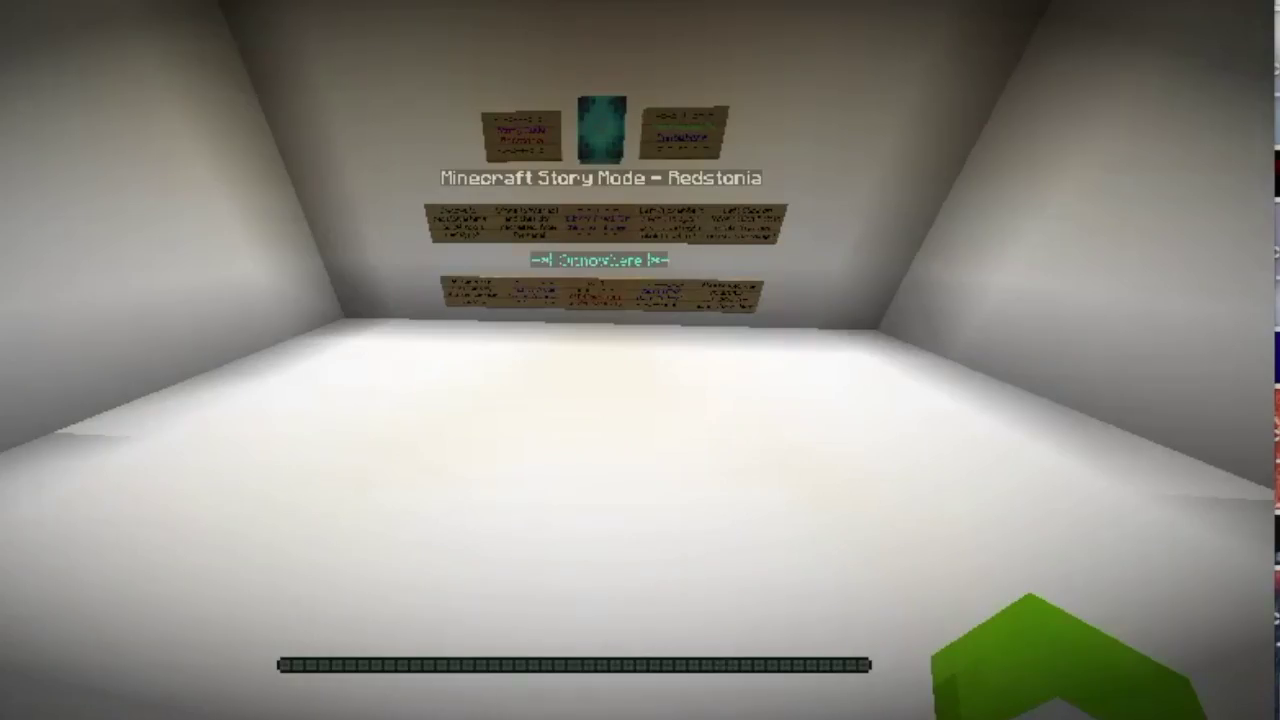
Pause the game in the loaded Redstonia world.
click(640, 360)
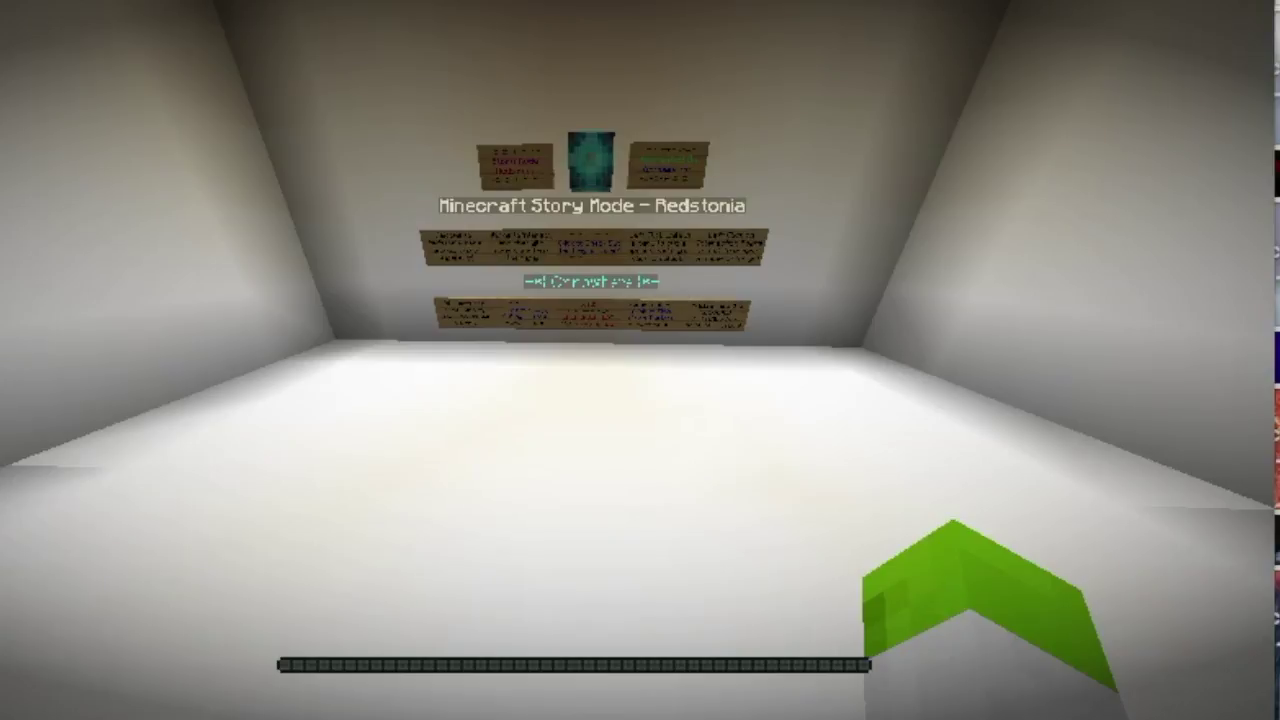
key(Escape)
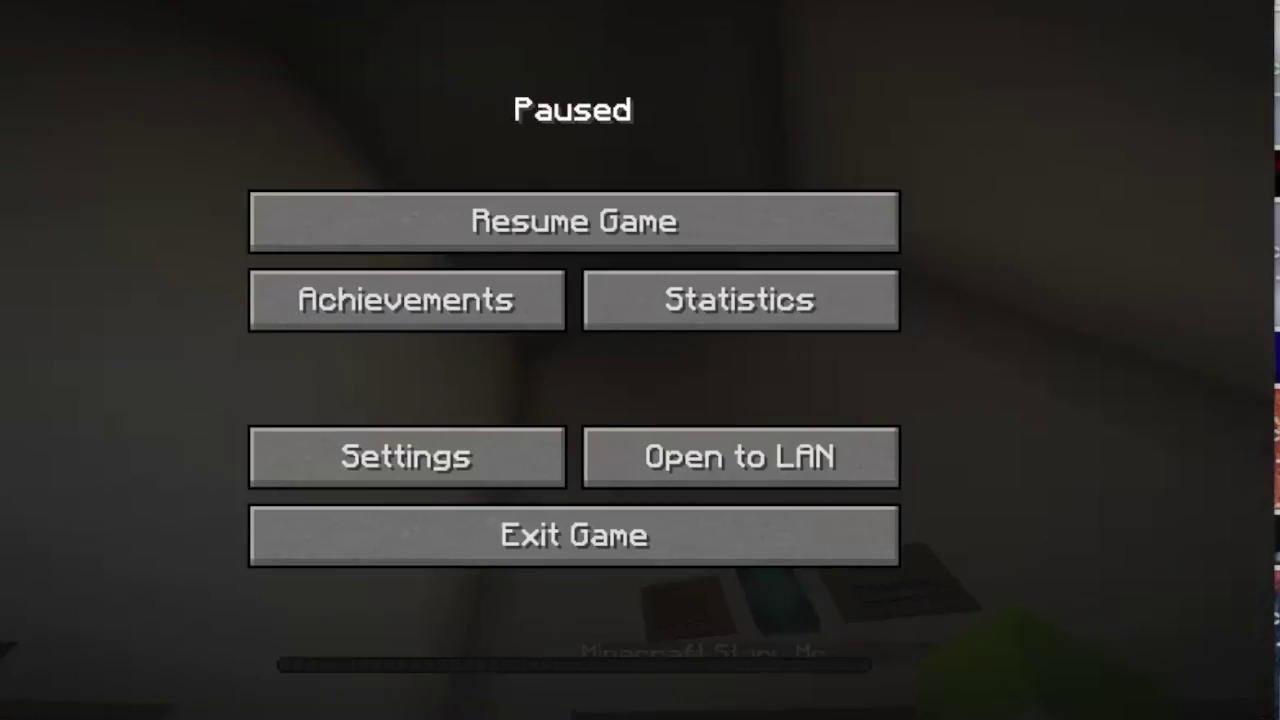